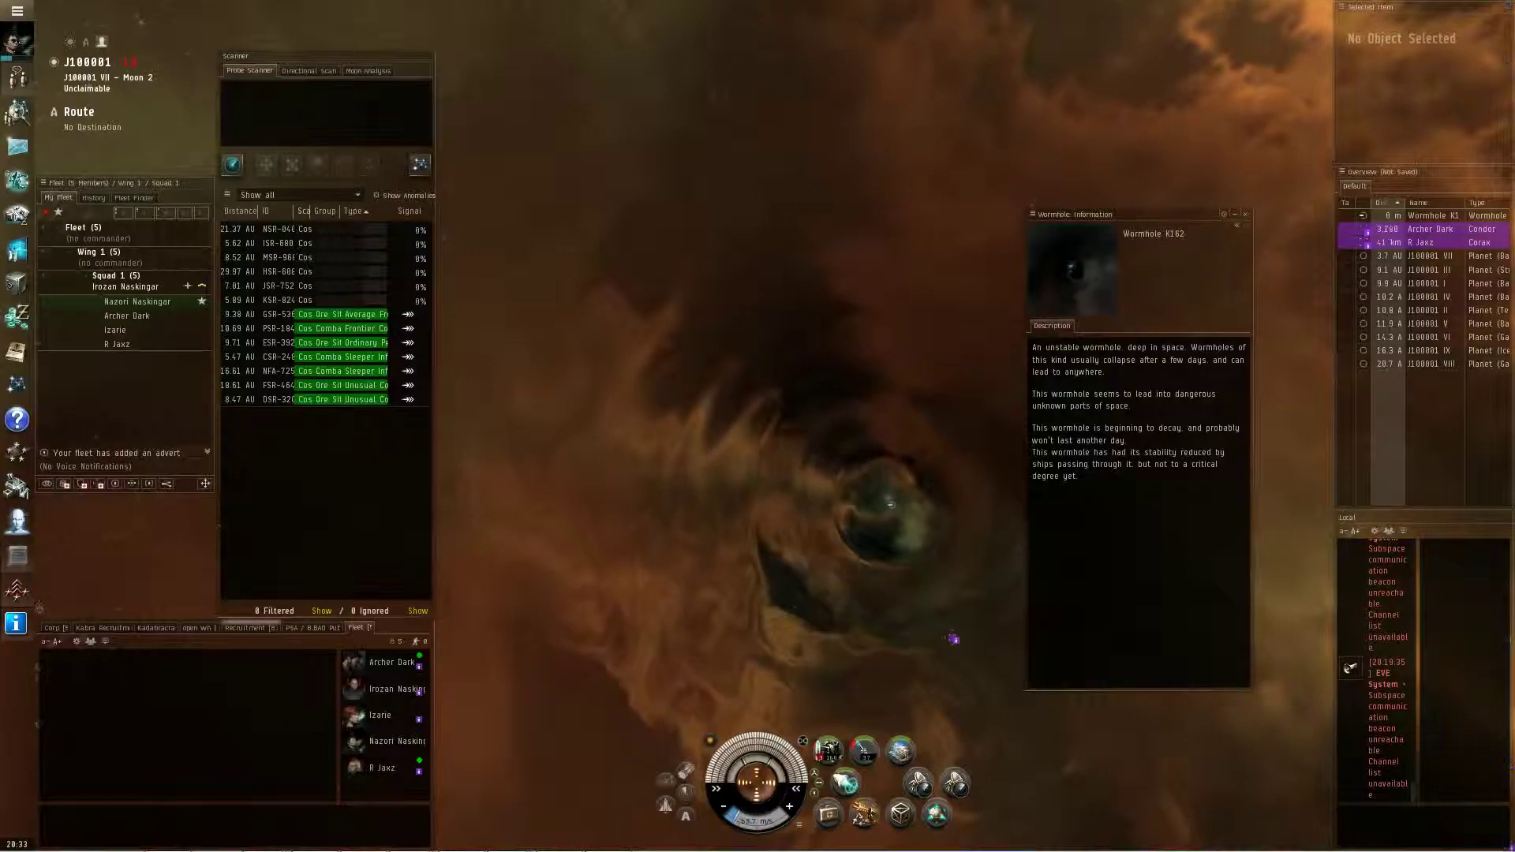
# Select the K162 wormhole in the overview to jump into J124109 and follow the fleet.
pyautogui.click(1392, 218)
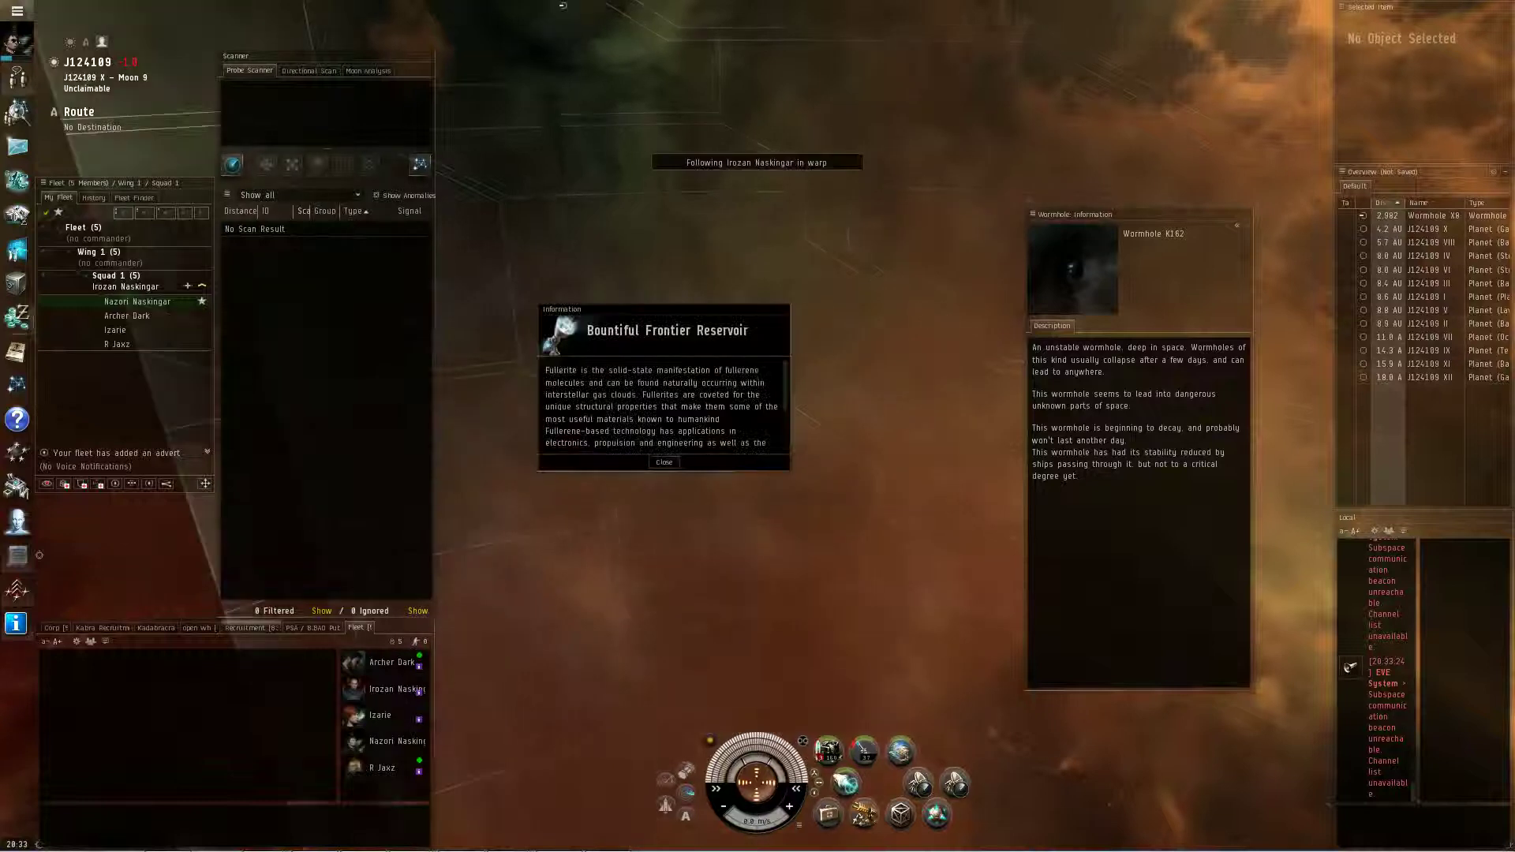
# Close the Bountiful Frontier Reservoir info and run a Directional Scan for nearby ships and towers.
pyautogui.click(660, 463)
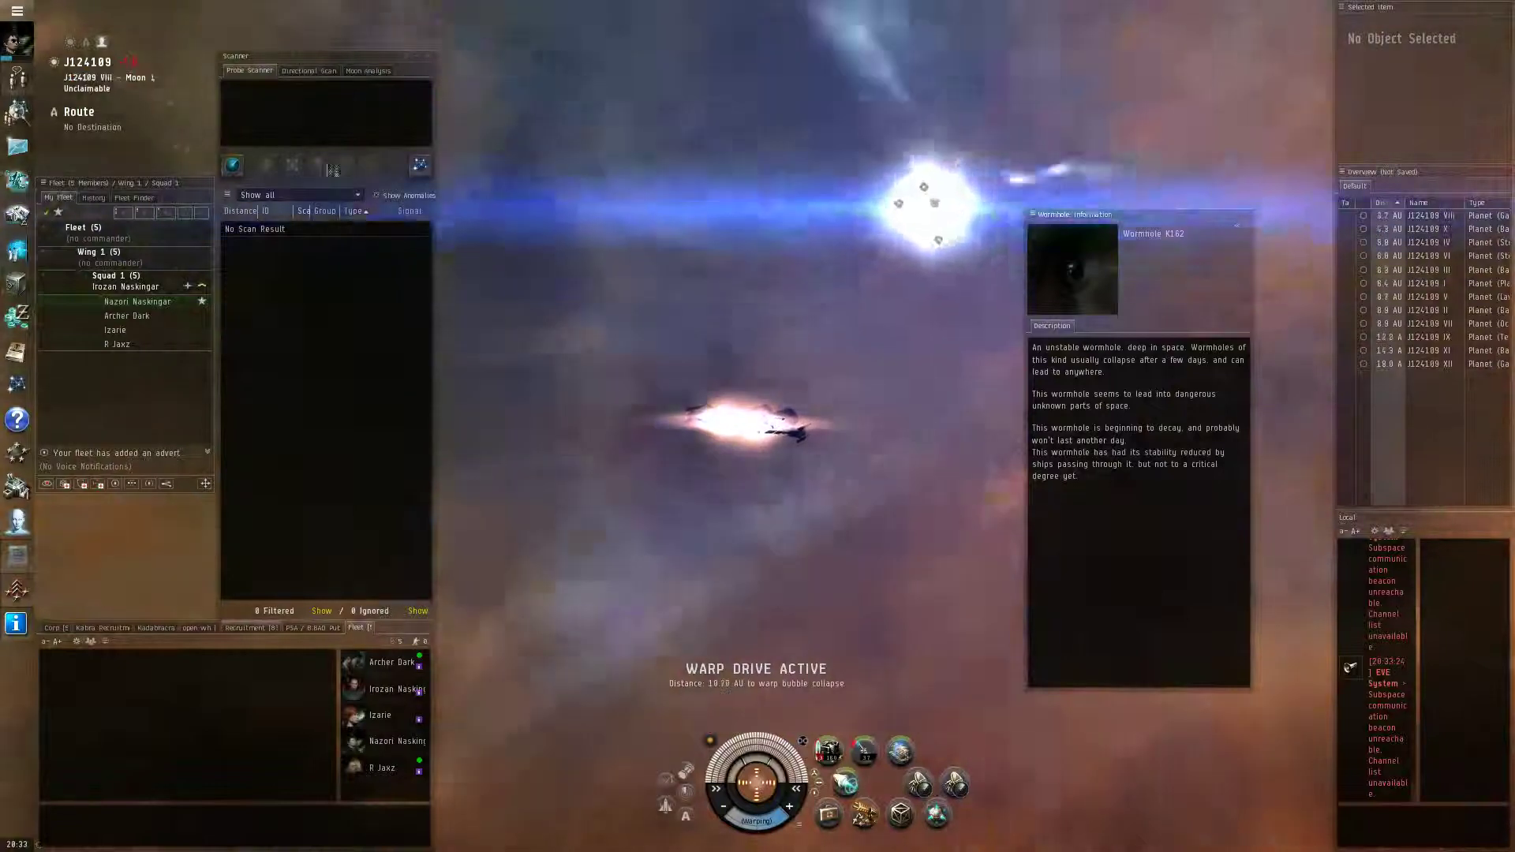
pyautogui.click(309, 70)
pyautogui.click(362, 124)
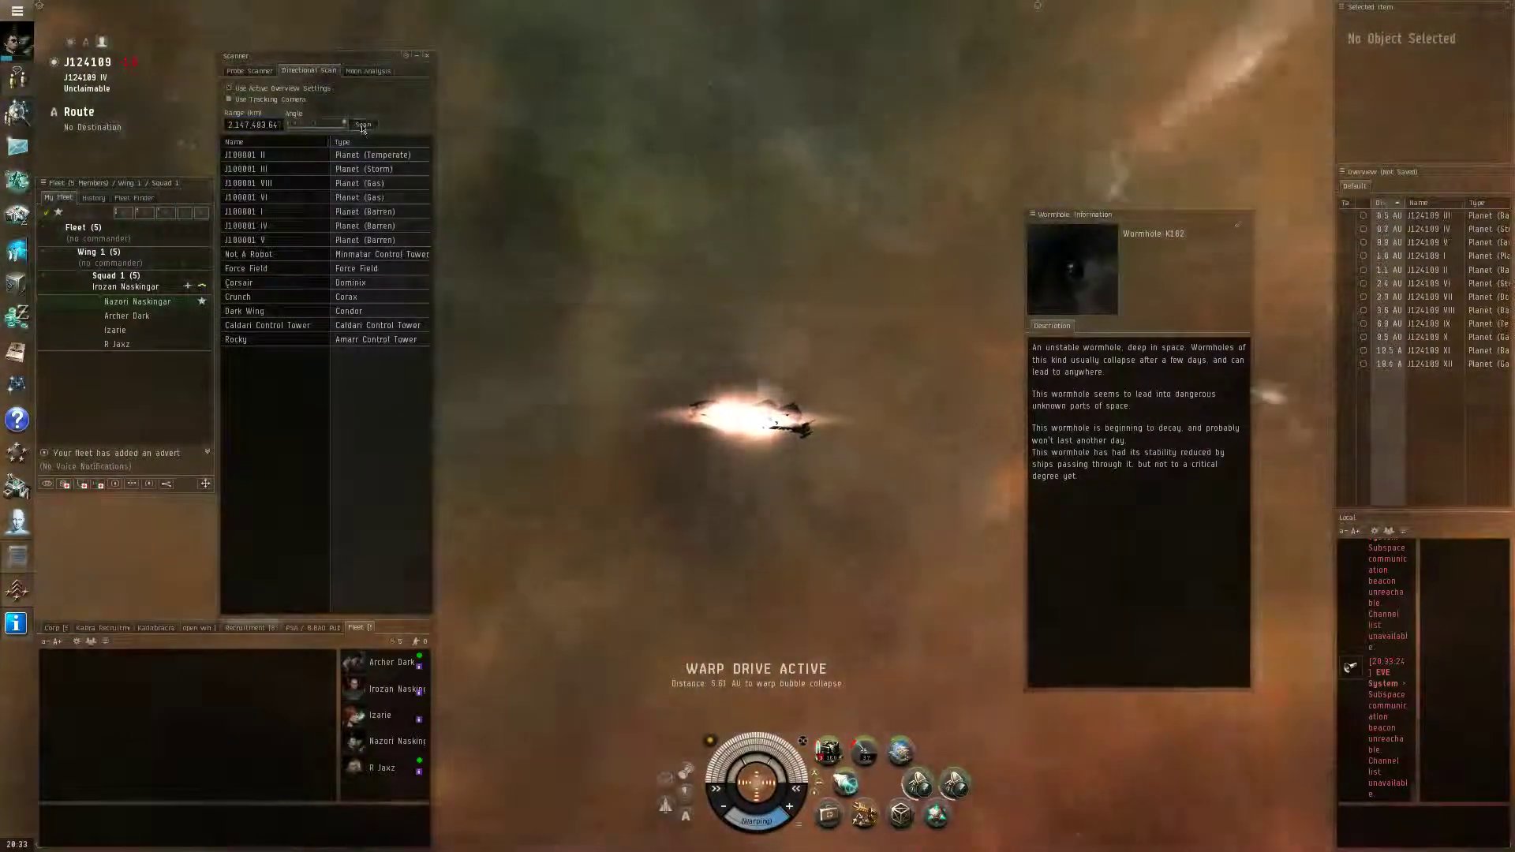
pyautogui.click(363, 123)
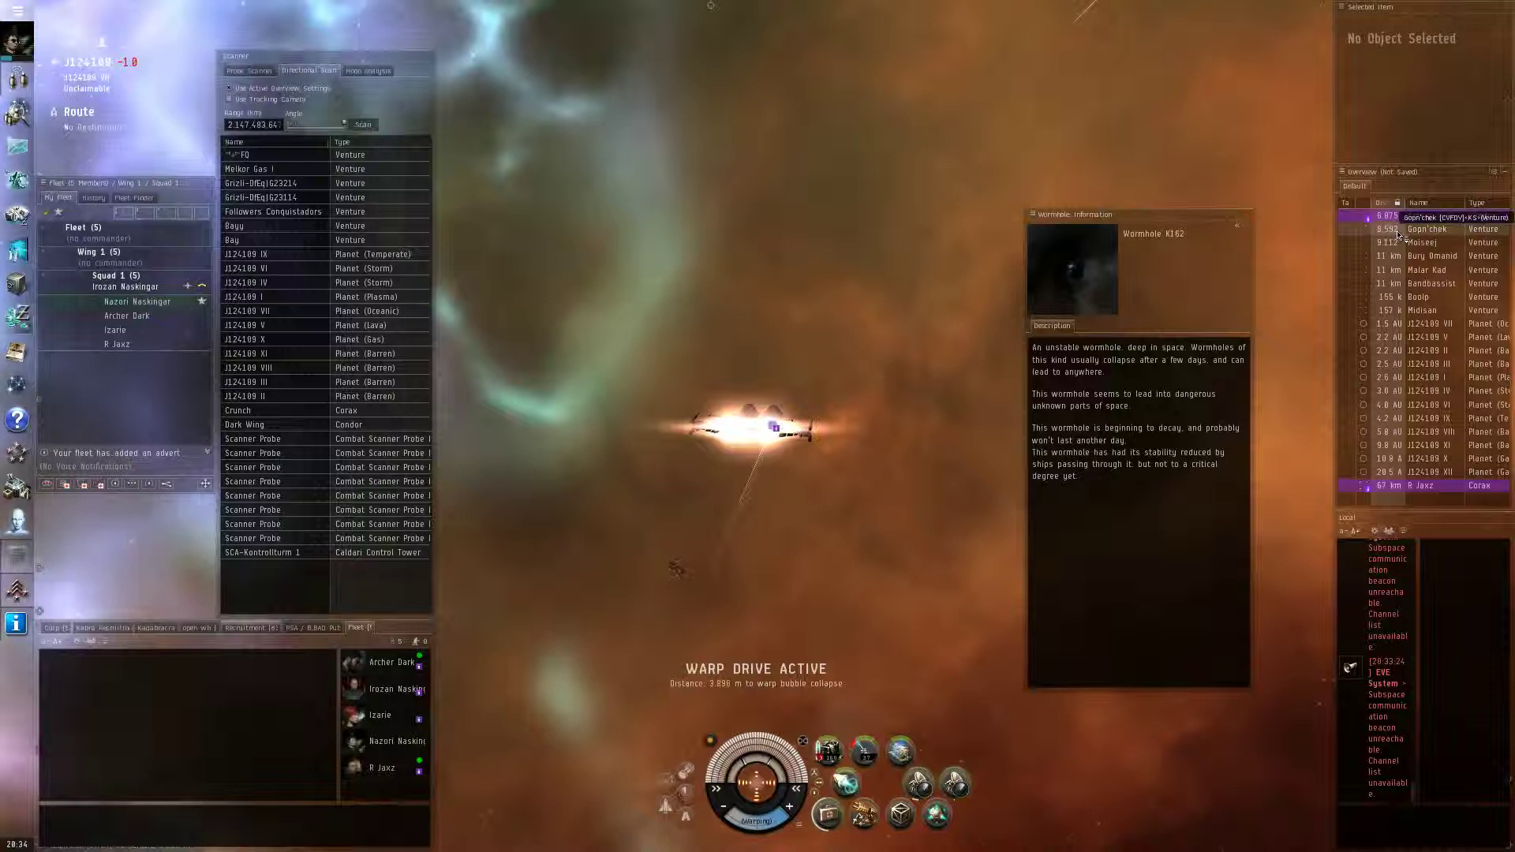
# Select a nearby gas-mining Venture in the overview to start targeting it.
pyautogui.keyDown('ctrl'); pyautogui.click(1401, 237); pyautogui.keyUp('ctrl')
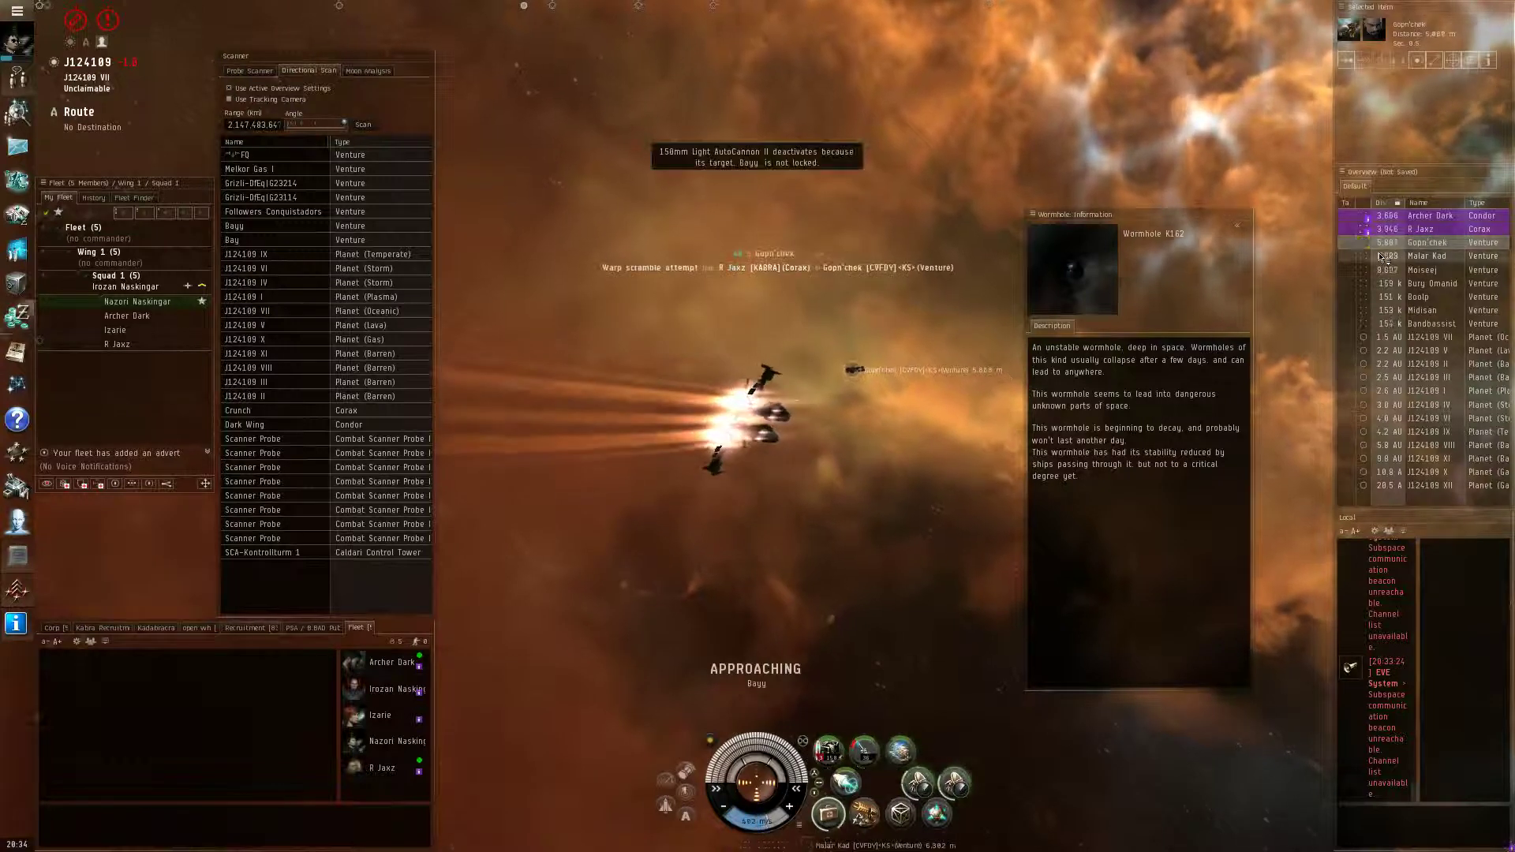
# Approach the next Venture, lock it, and fire weapons (F1) and warp scrambler (F2).
pyautogui.keyDown('ctrl'); pyautogui.click(1421, 256); pyautogui.keyUp('ctrl')
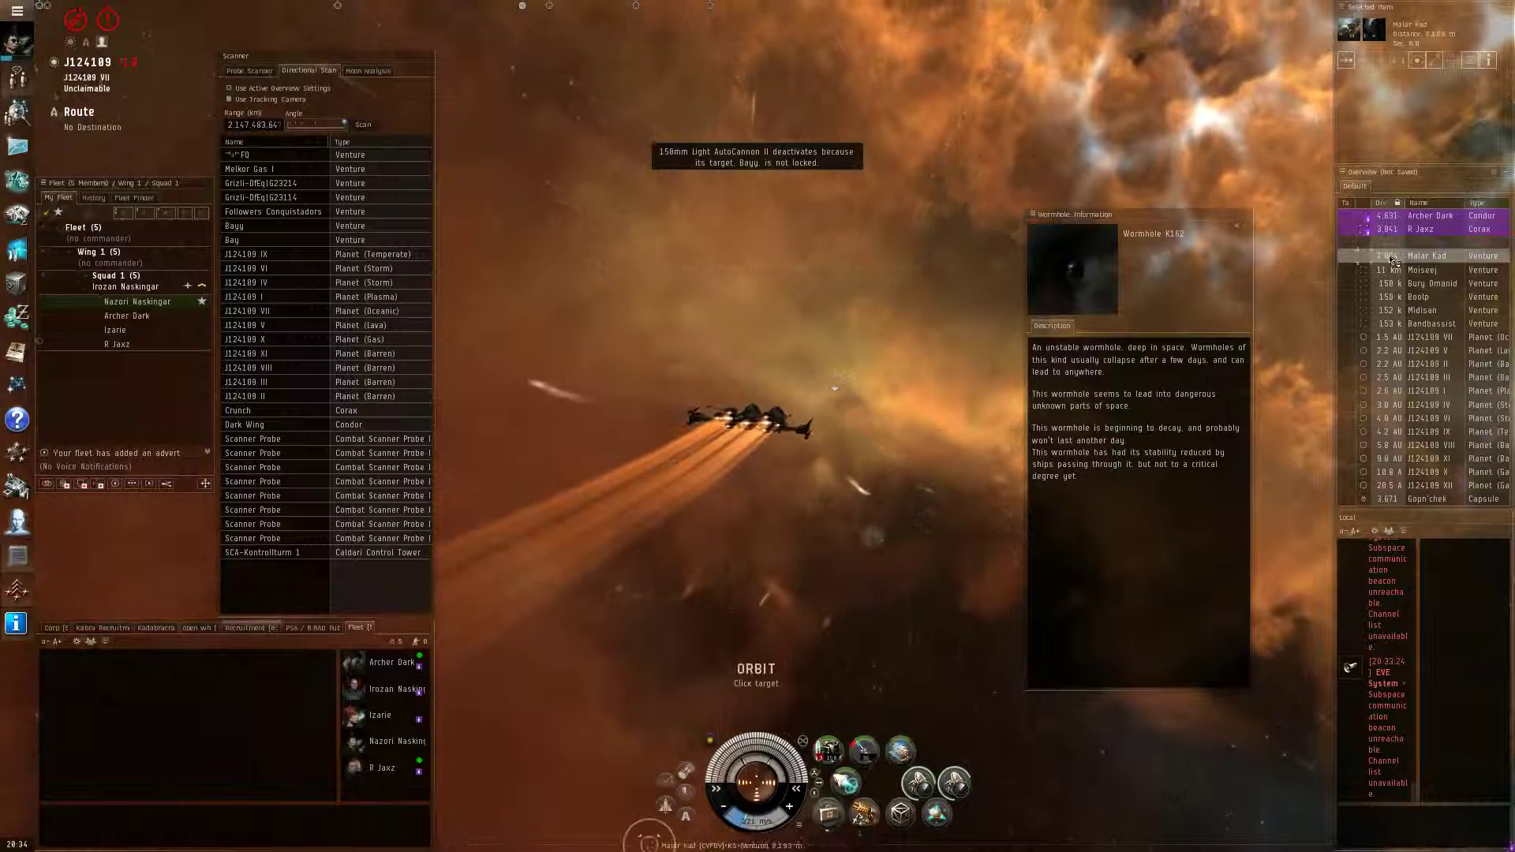
pyautogui.click(832, 395)
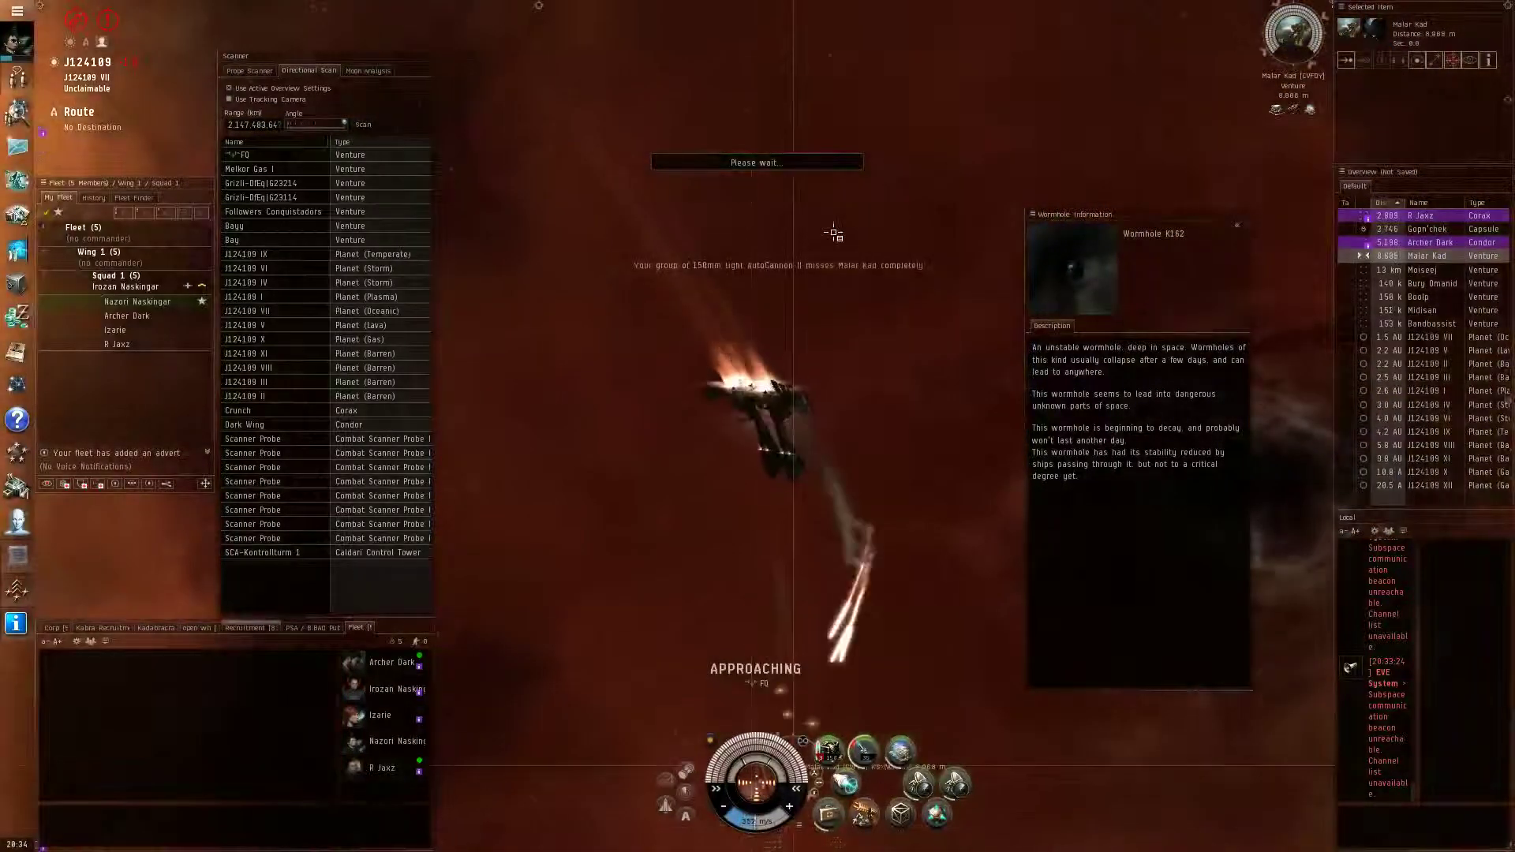
pyautogui.keyDown('ctrl'); pyautogui.click(1424, 270); pyautogui.keyUp('ctrl')
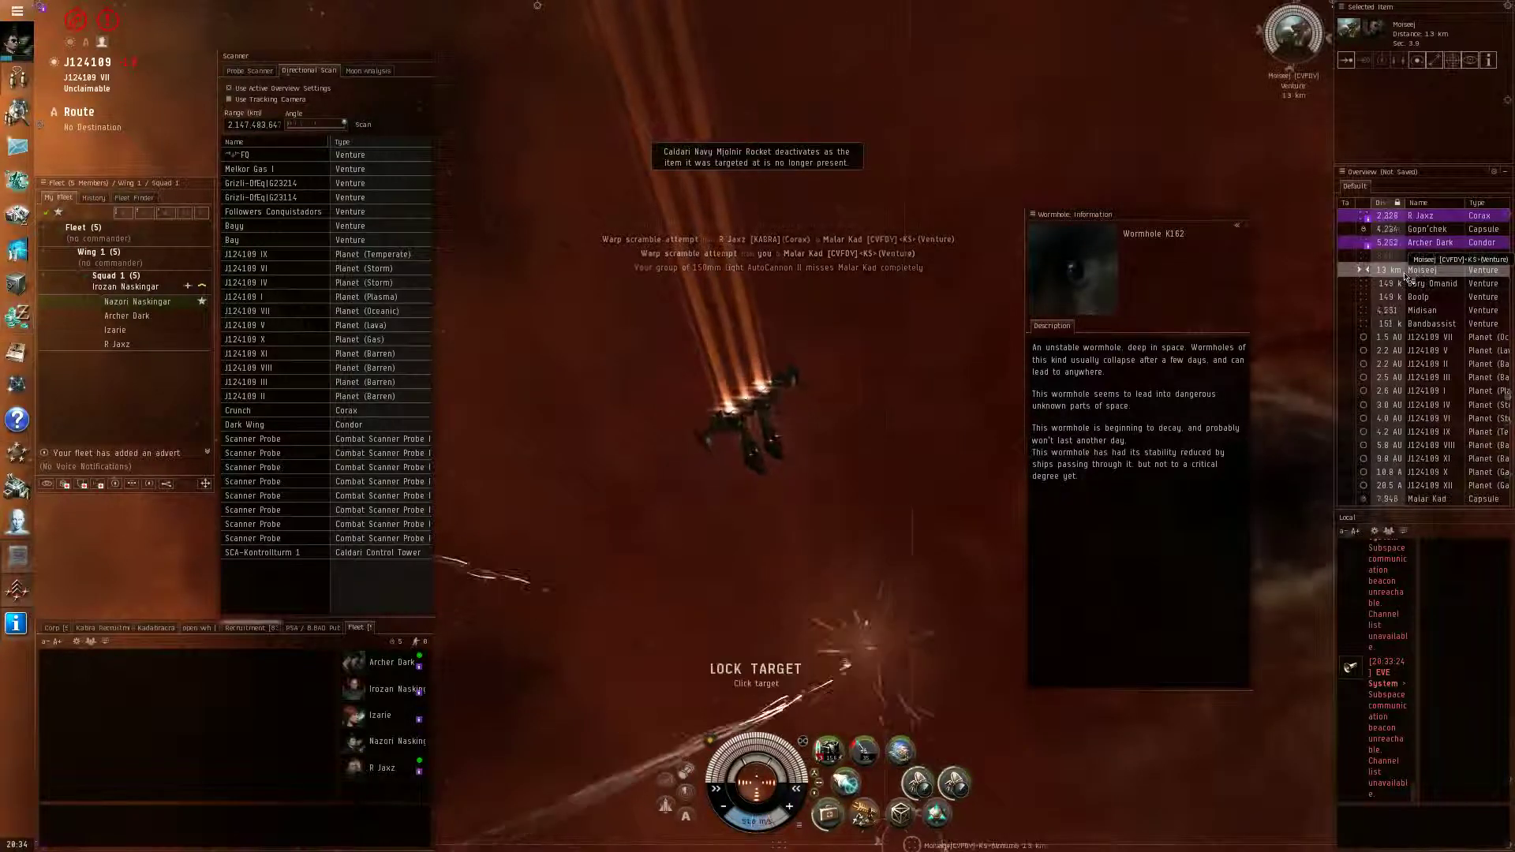
pyautogui.press('F1')
pyautogui.press('F2')
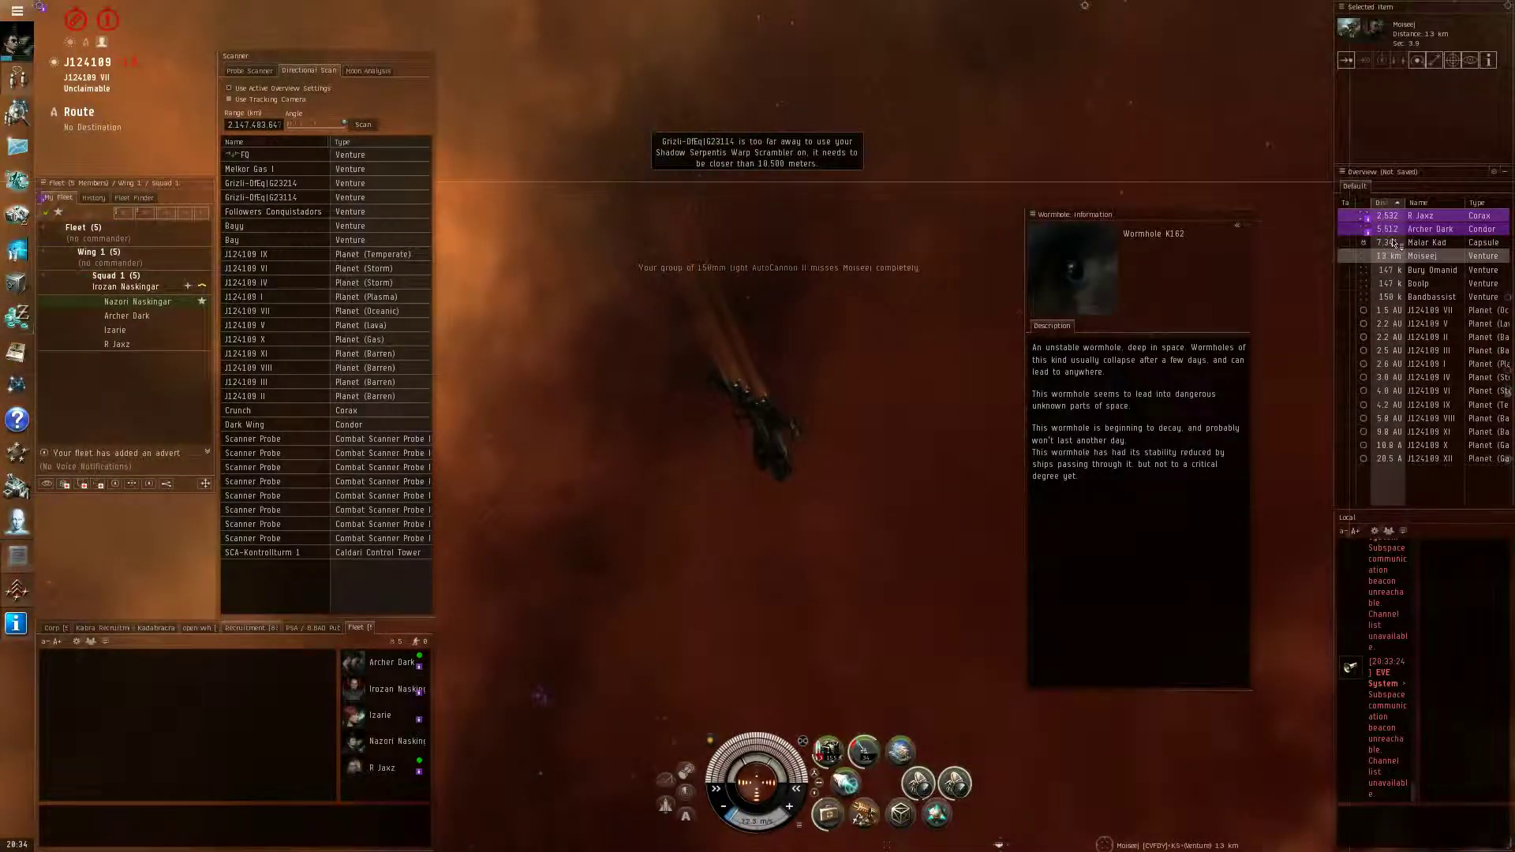
# Target another Venture and the destroyed Venture's capsule, then bring up the warp destinations menu.
pyautogui.press('ctrl')
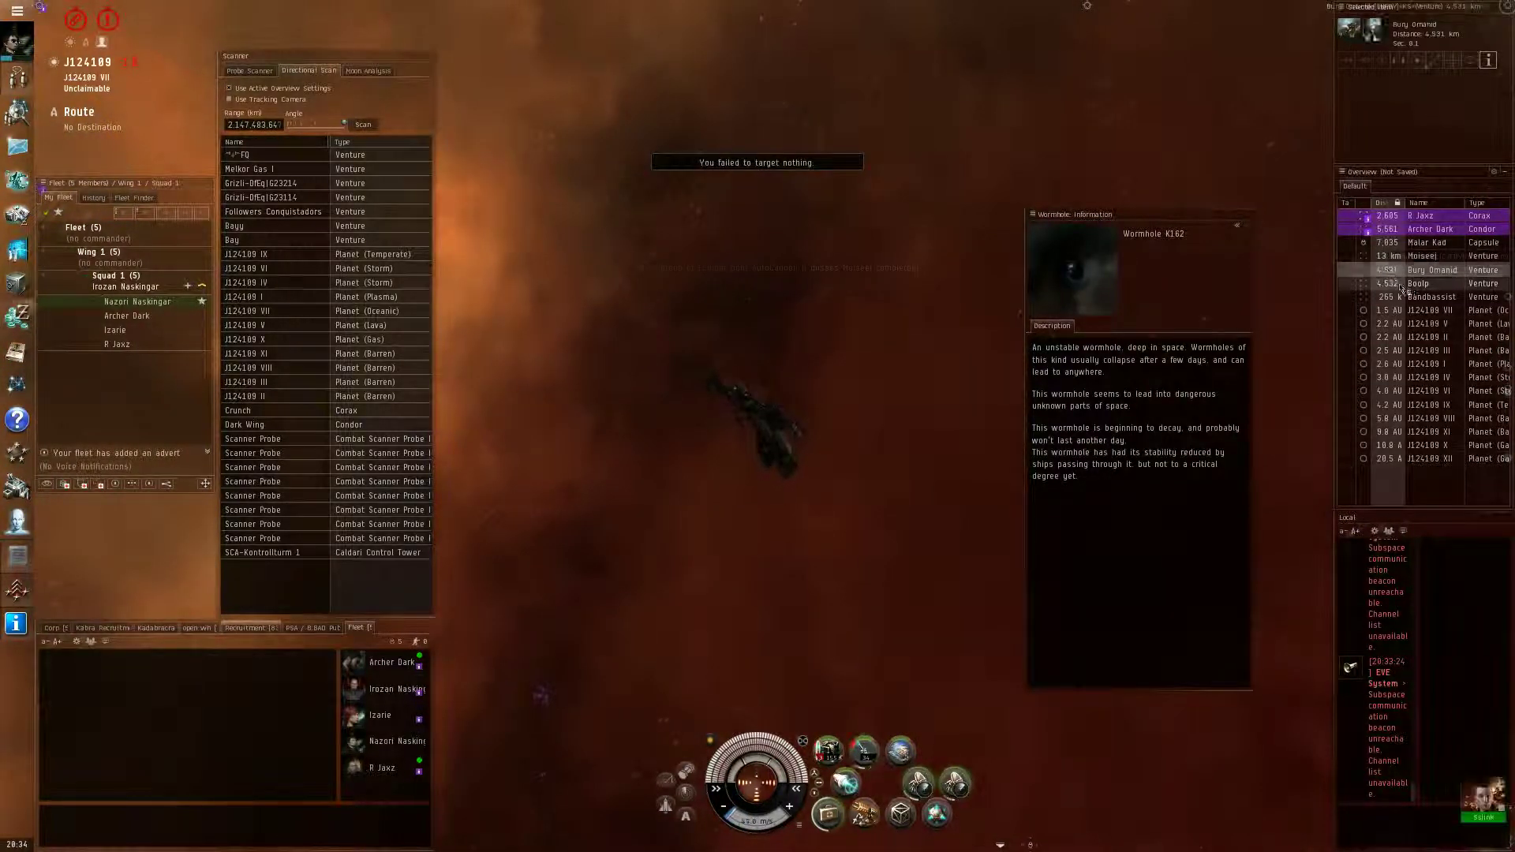
pyautogui.keyDown('ctrl'); pyautogui.click(1393, 274); pyautogui.keyUp('ctrl')
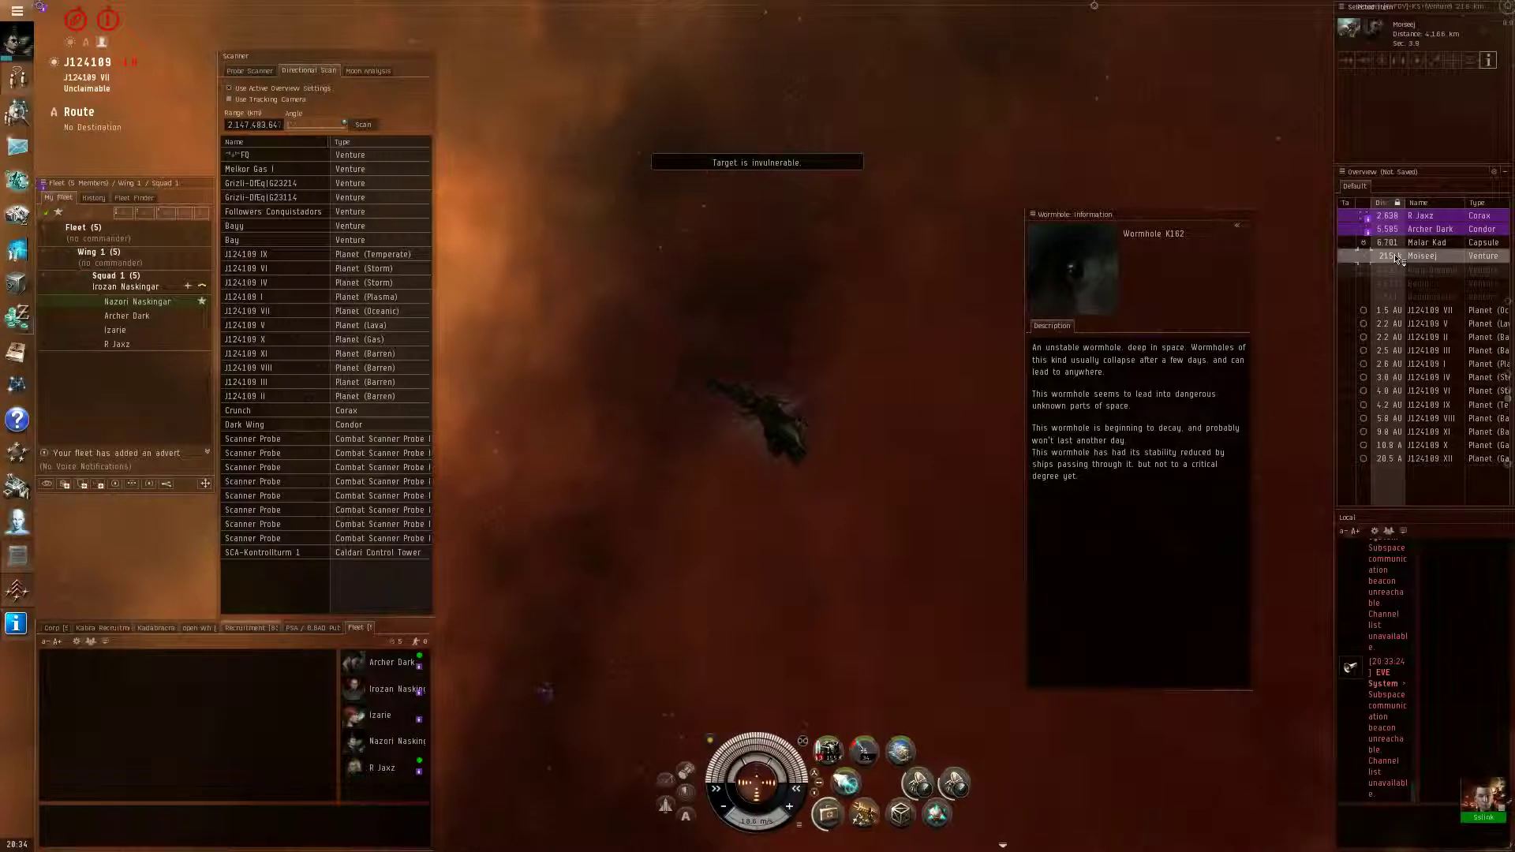
pyautogui.keyDown('ctrl'); pyautogui.click(1393, 243); pyautogui.keyUp('ctrl')
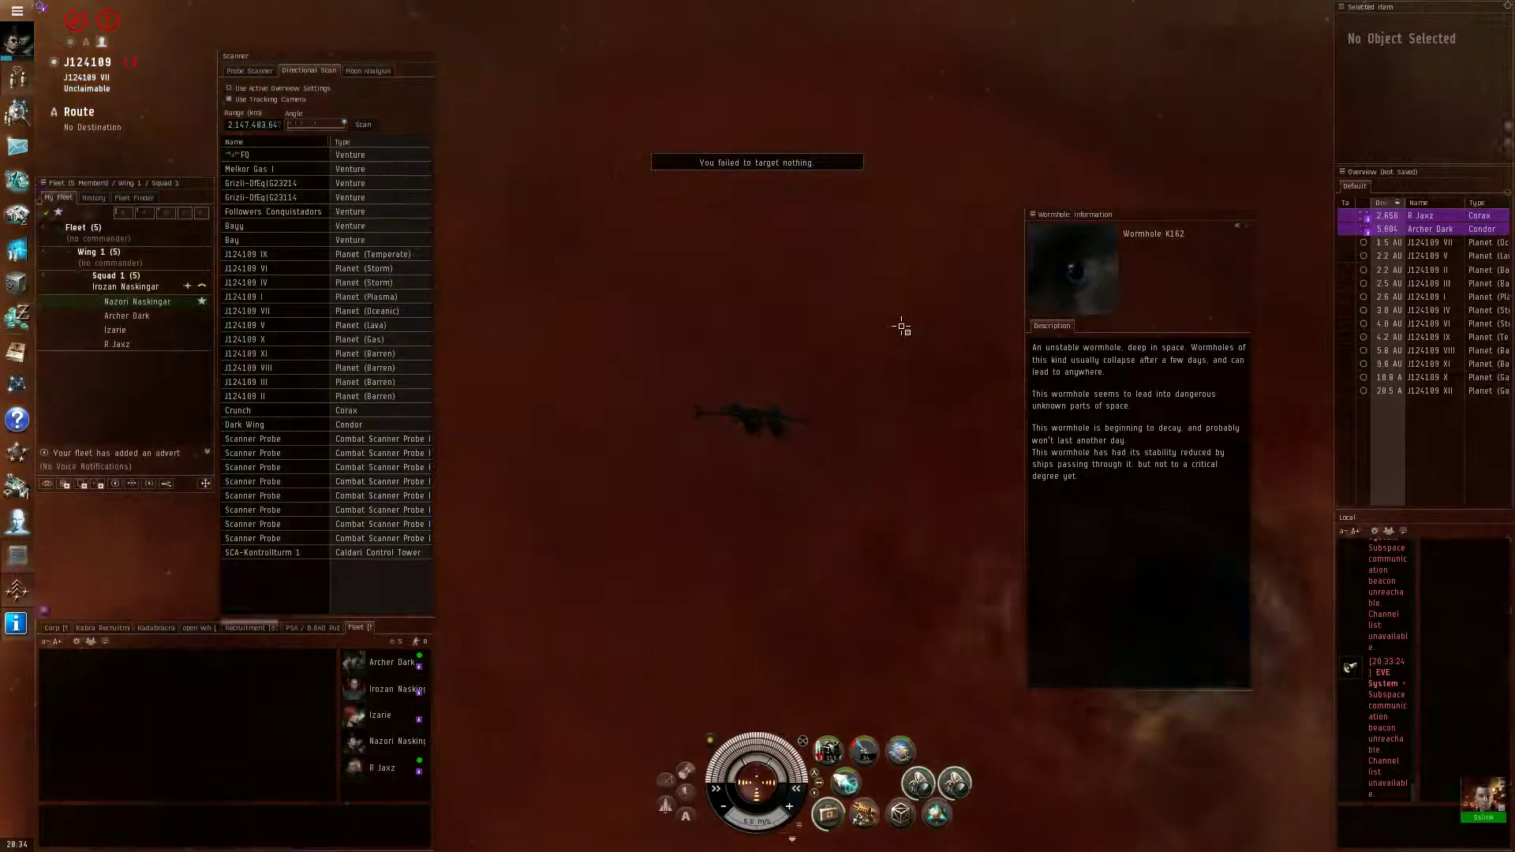
pyautogui.rightClick(909, 329)
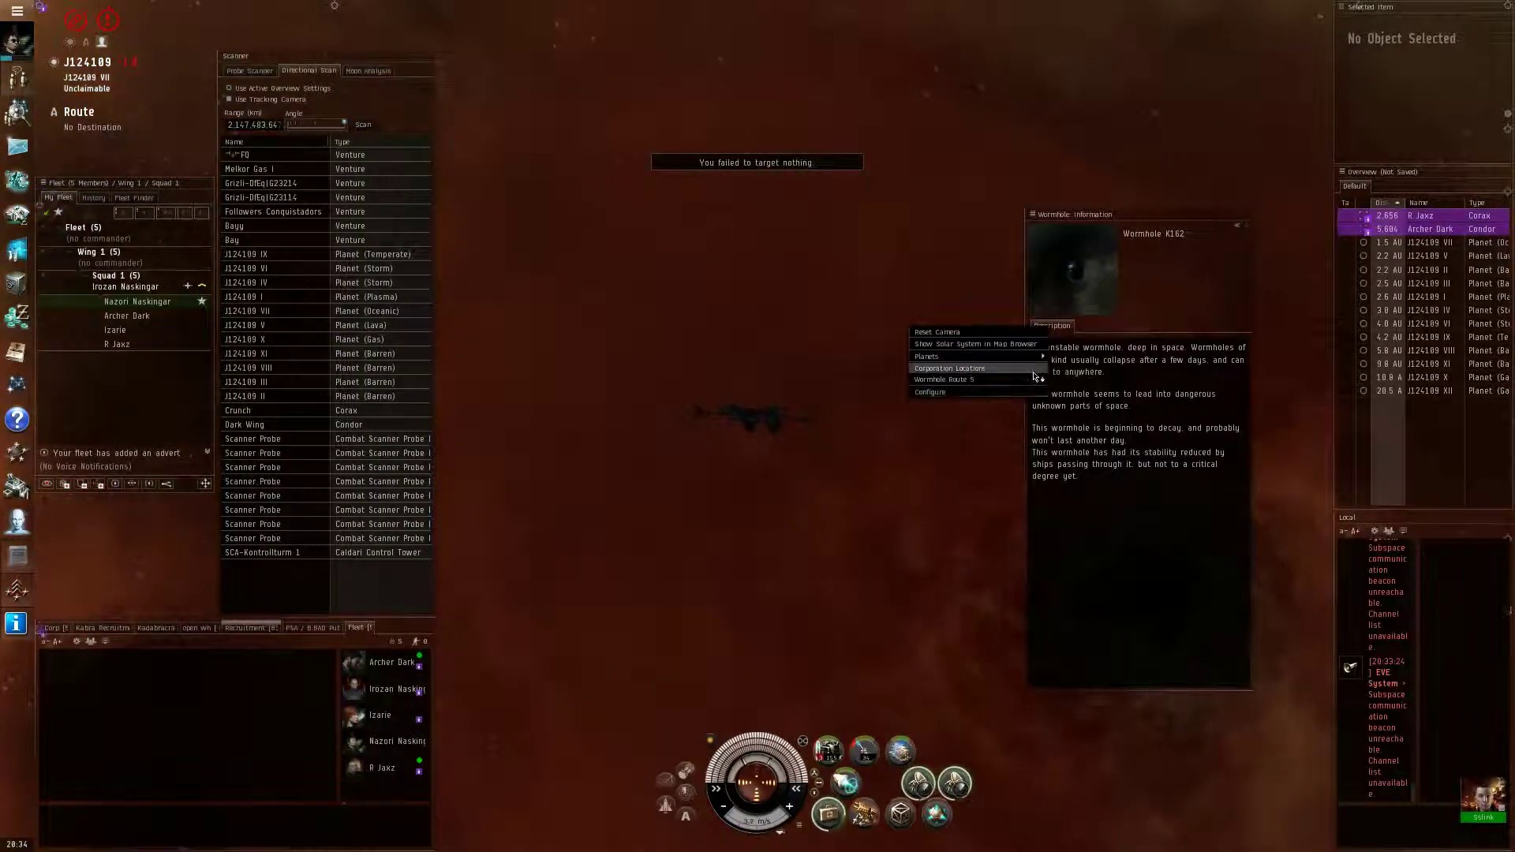
# Warp the fleet to the HQ location and refresh the directional scan.
pyautogui.click(1116, 381)
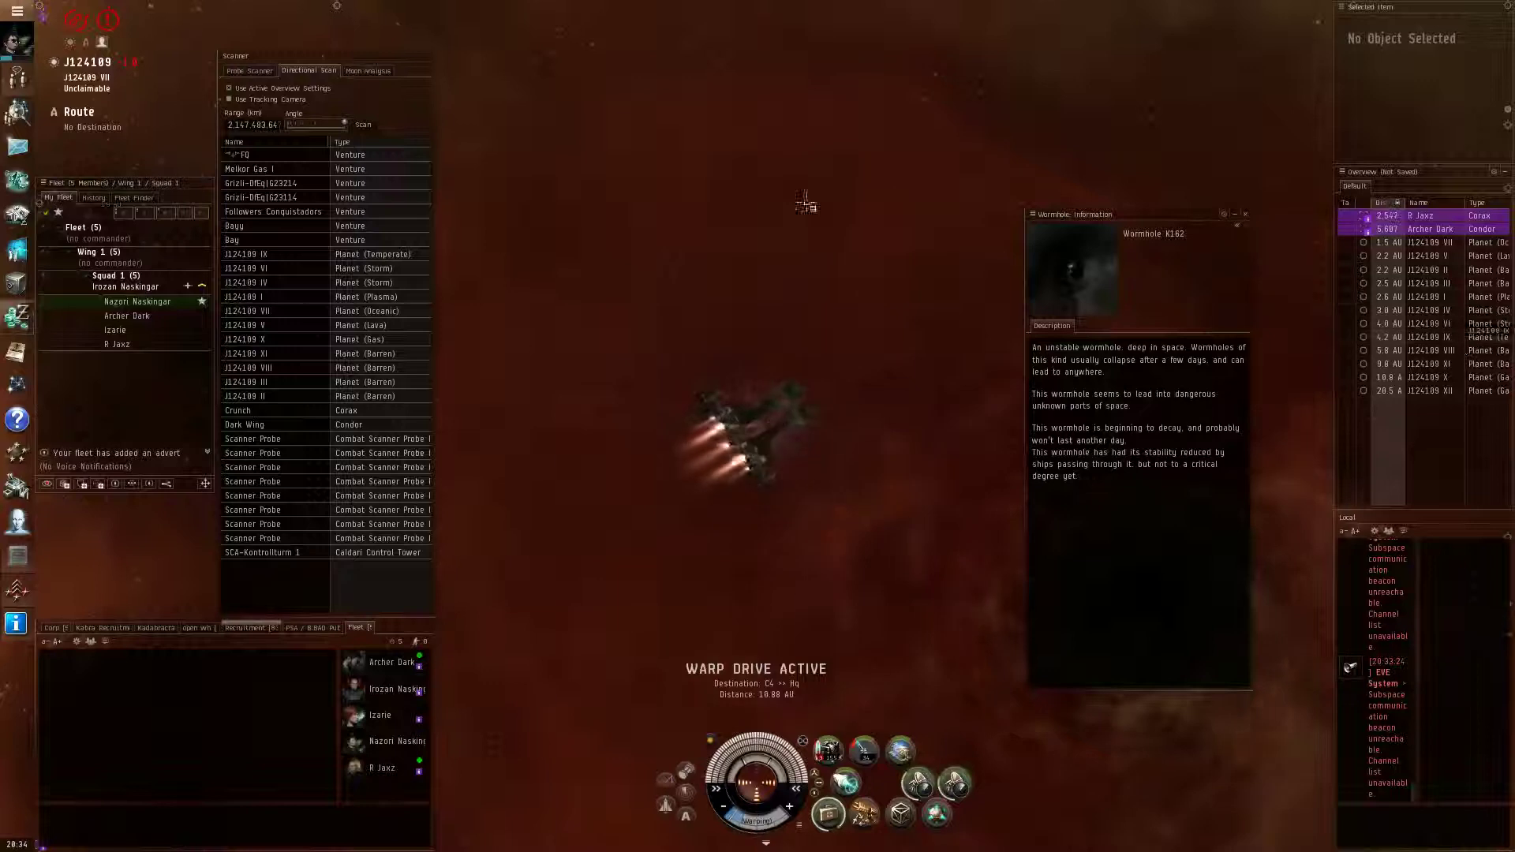
pyautogui.click(372, 127)
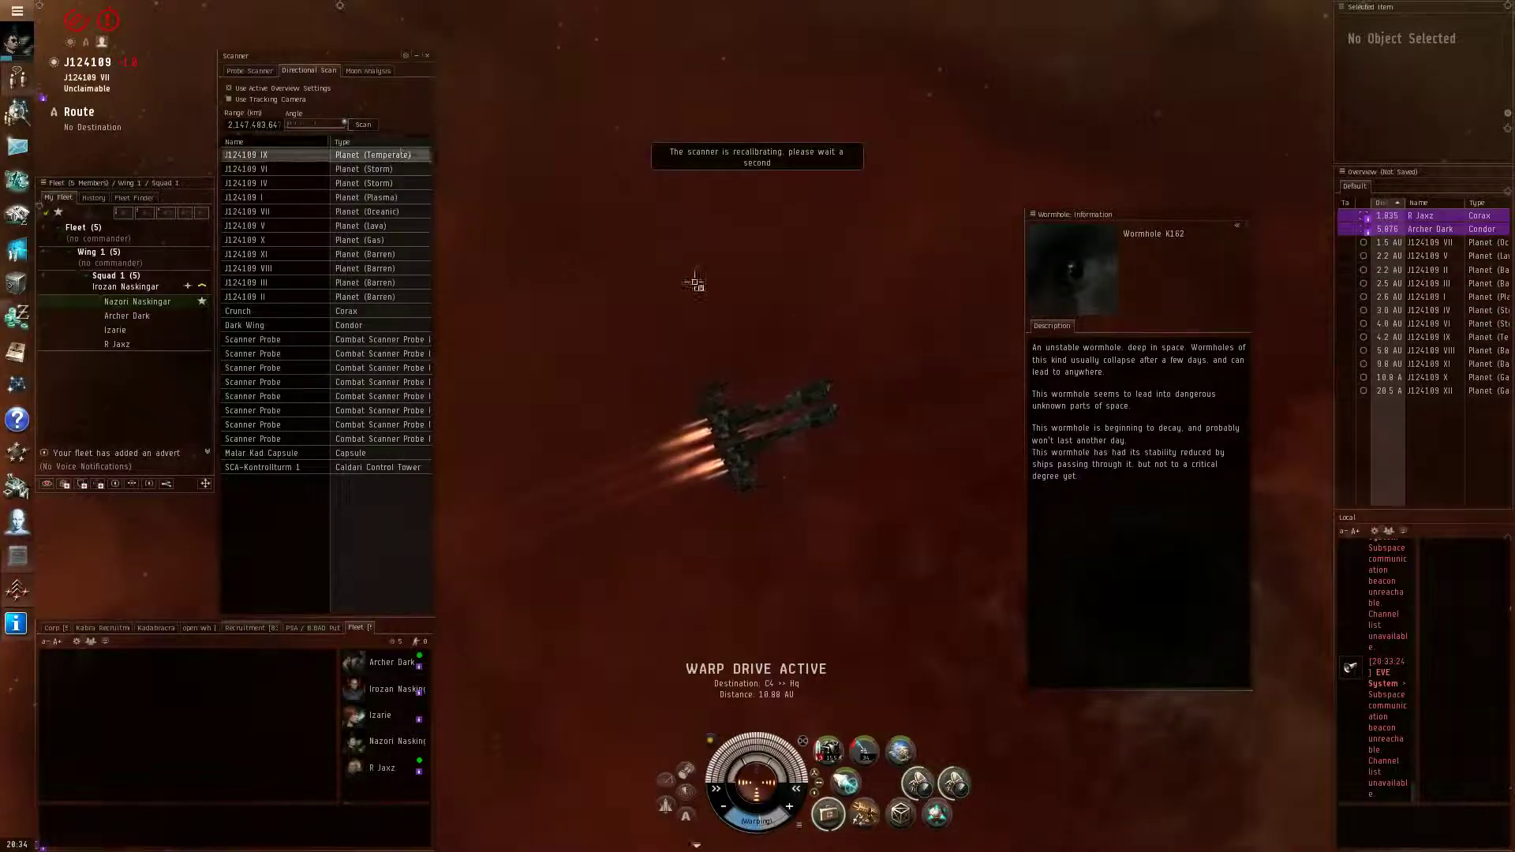